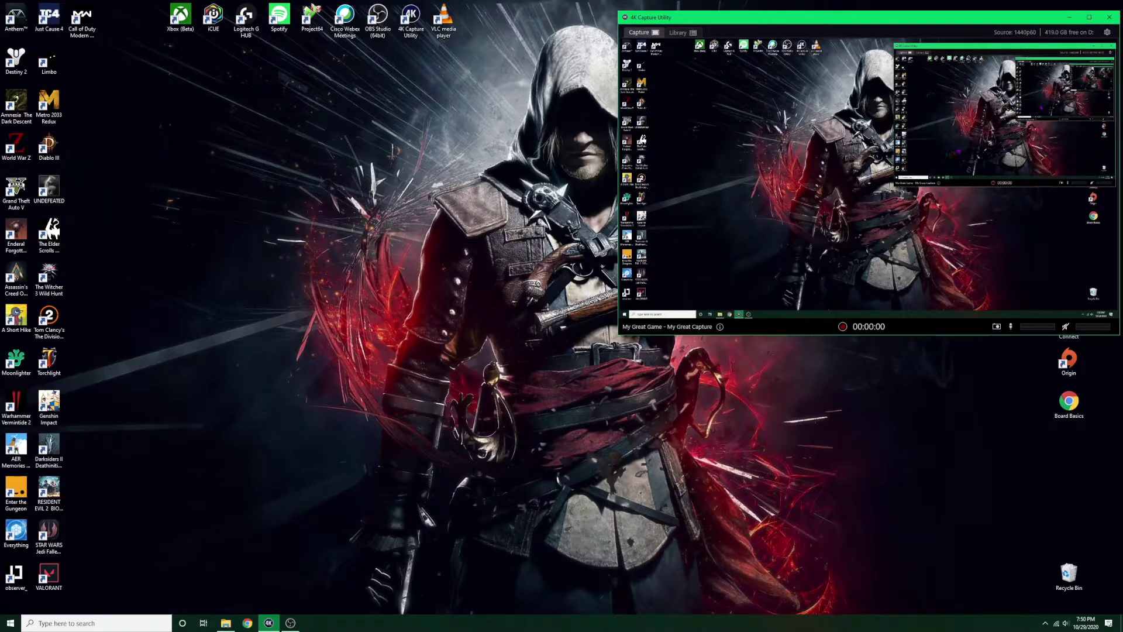
# - Open the capture utility preferences on General, showing version 1.7.2 with automatic update checks on
pyautogui.click(1107, 33)
pyautogui.moveTo(814, 66); pyautogui.dragTo(337, 69)
pyautogui.click(250, 82)
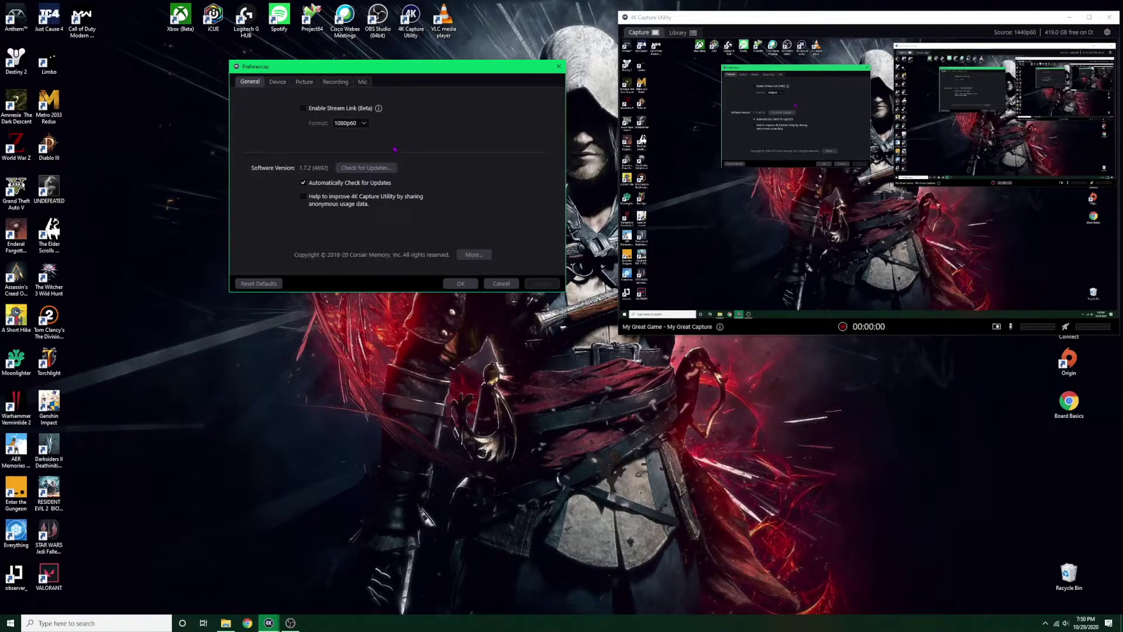
# - Keep the device's HDMI colour range at Bypass (Same as input) and Input EDID mode at Internal
pyautogui.click(277, 81)
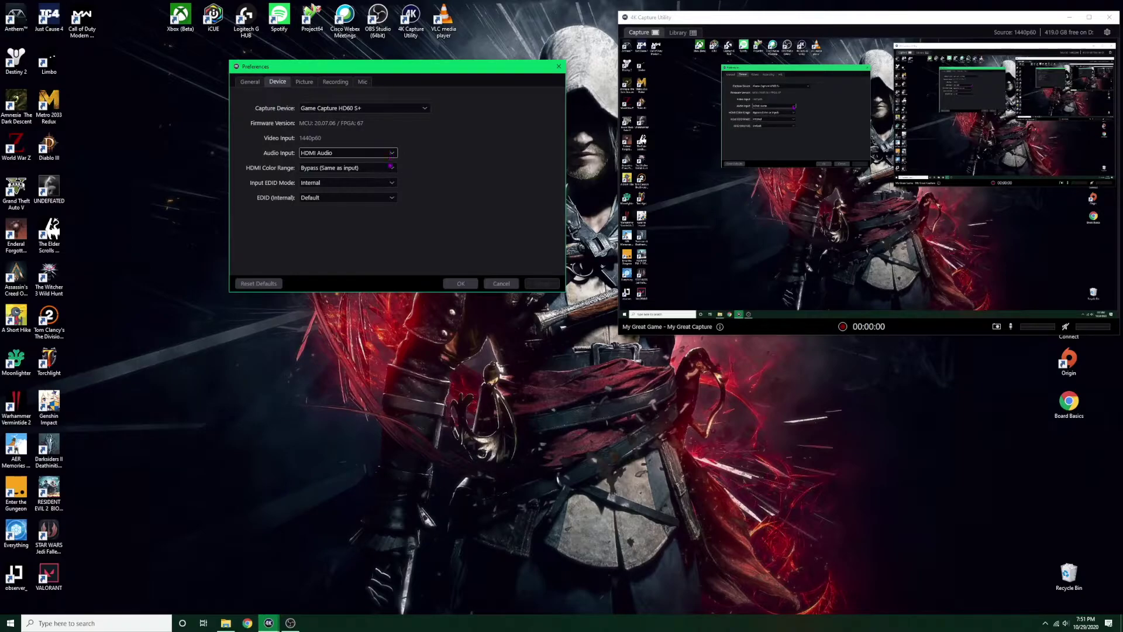
pyautogui.click(391, 170)
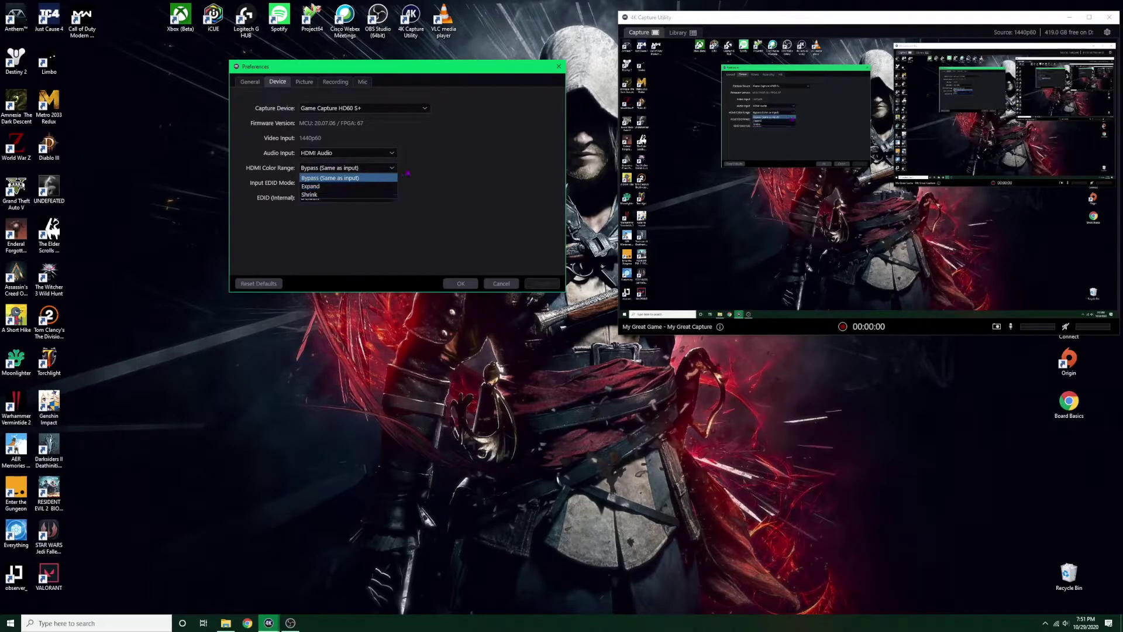
pyautogui.click(408, 171)
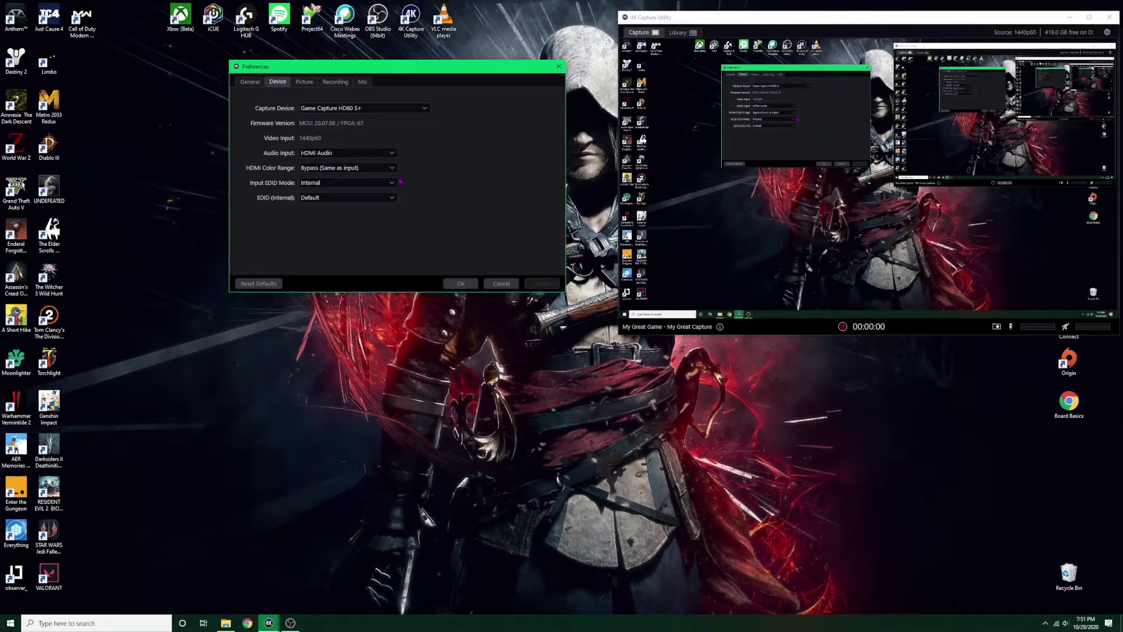
pyautogui.click(394, 185)
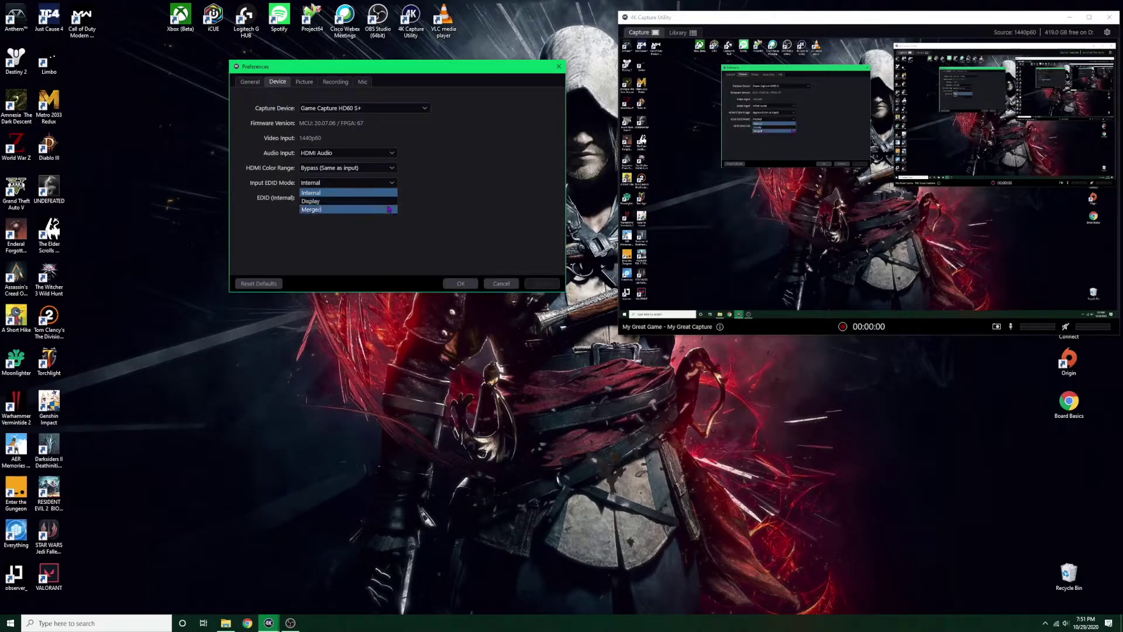
pyautogui.click(398, 201)
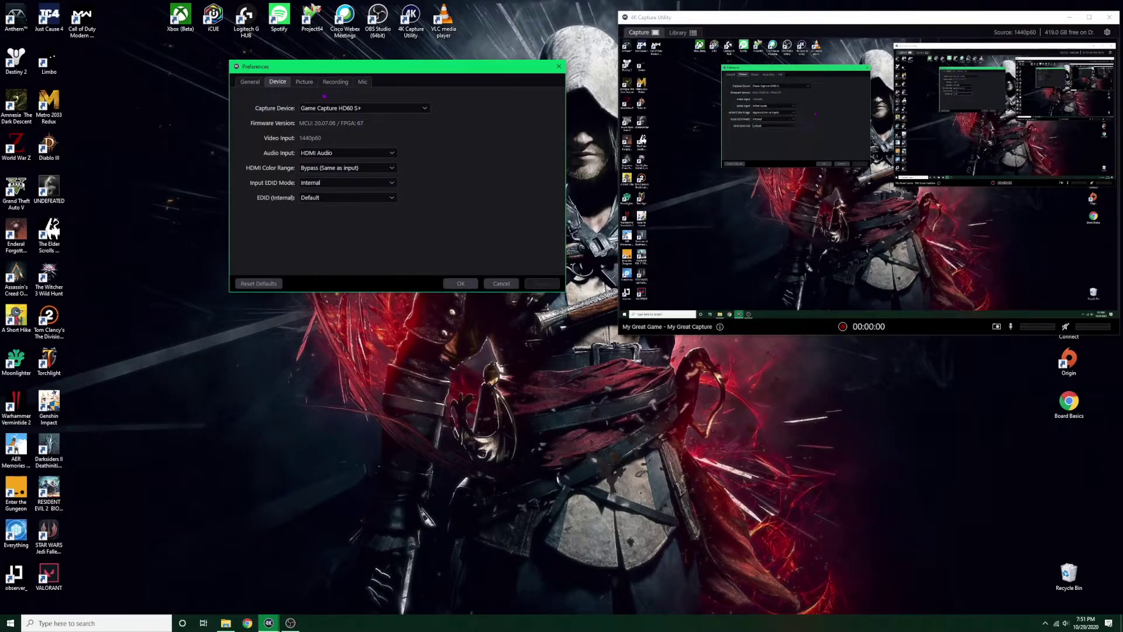
pyautogui.click(304, 81)
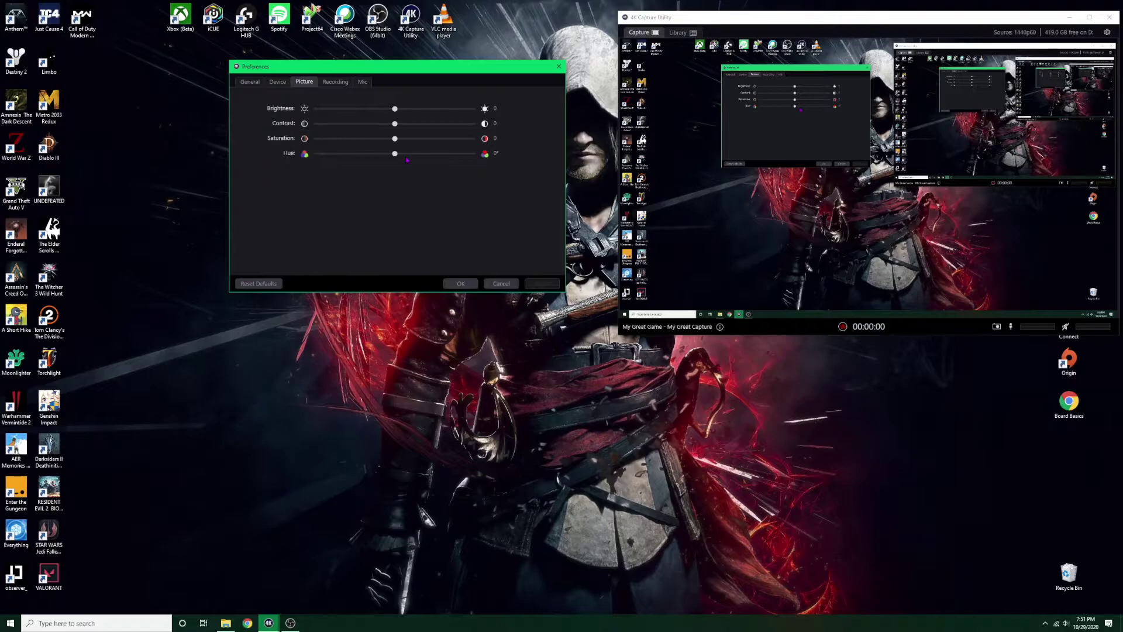
# - Enable HDR recording at 1440p60 with the automatic NVIDIA GeForce RTX 2070 encoder
pyautogui.click(335, 81)
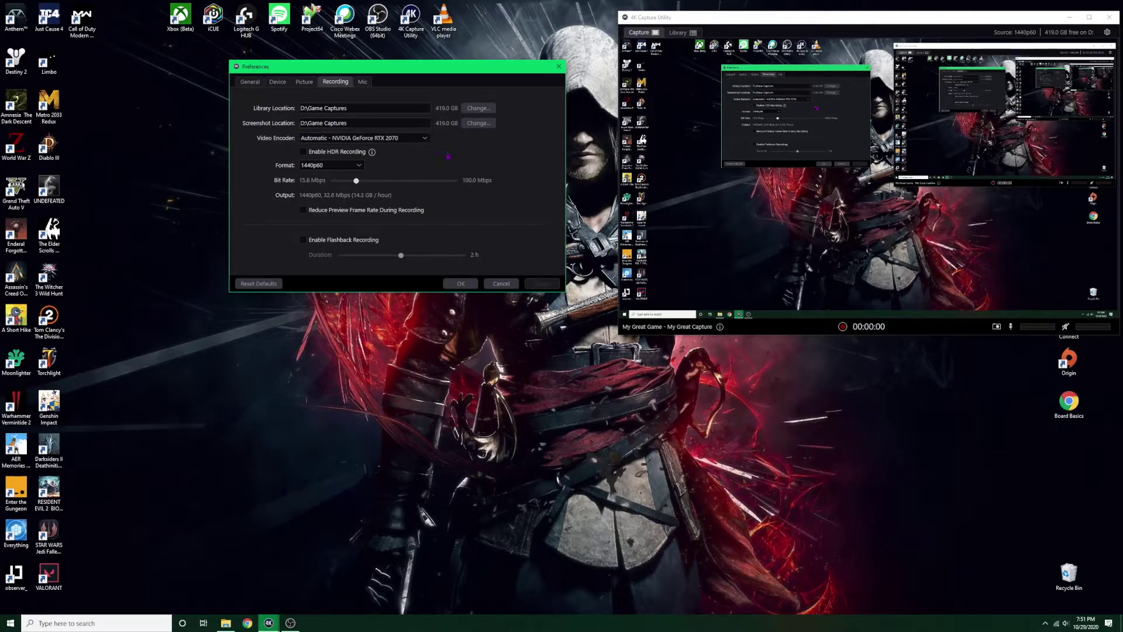
pyautogui.click(418, 138)
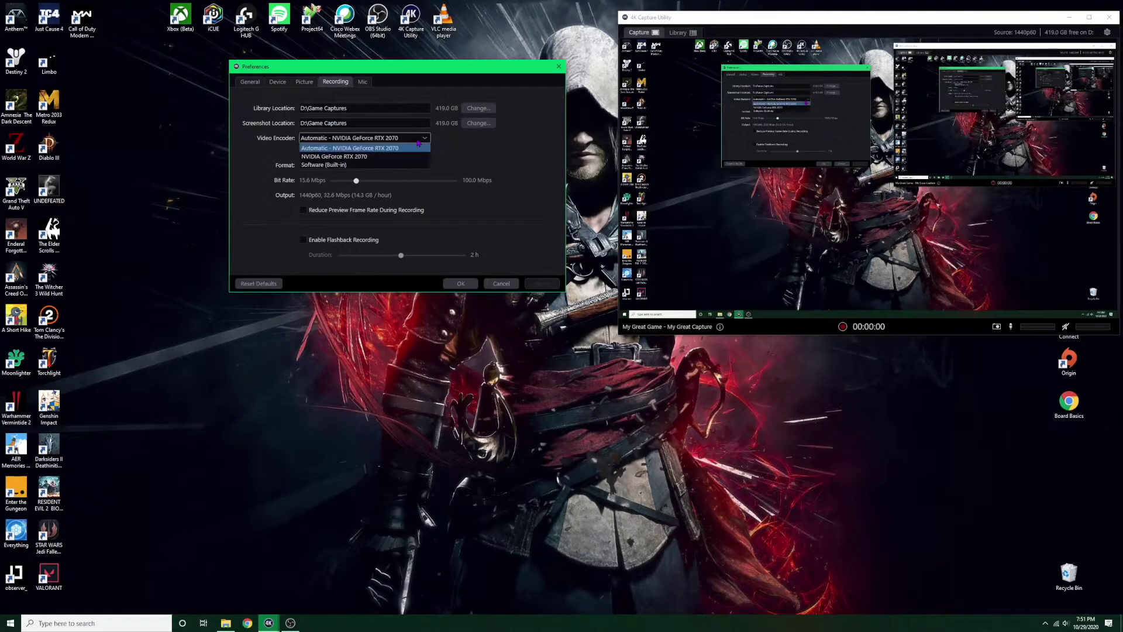
pyautogui.click(448, 150)
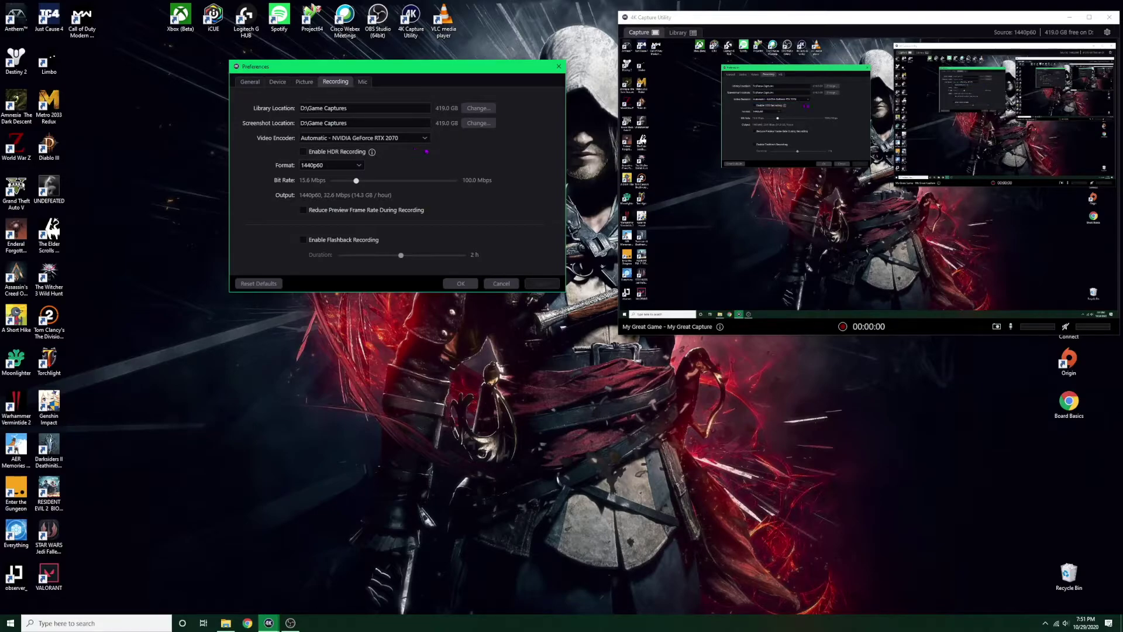
pyautogui.click(426, 153)
pyautogui.click(359, 166)
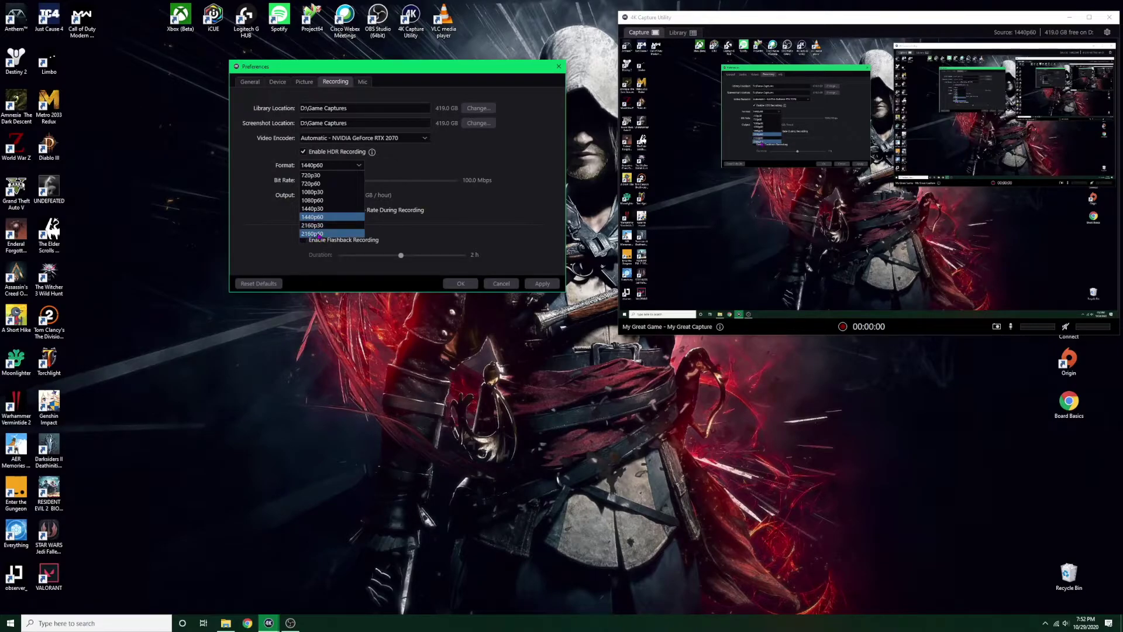
pyautogui.click(441, 158)
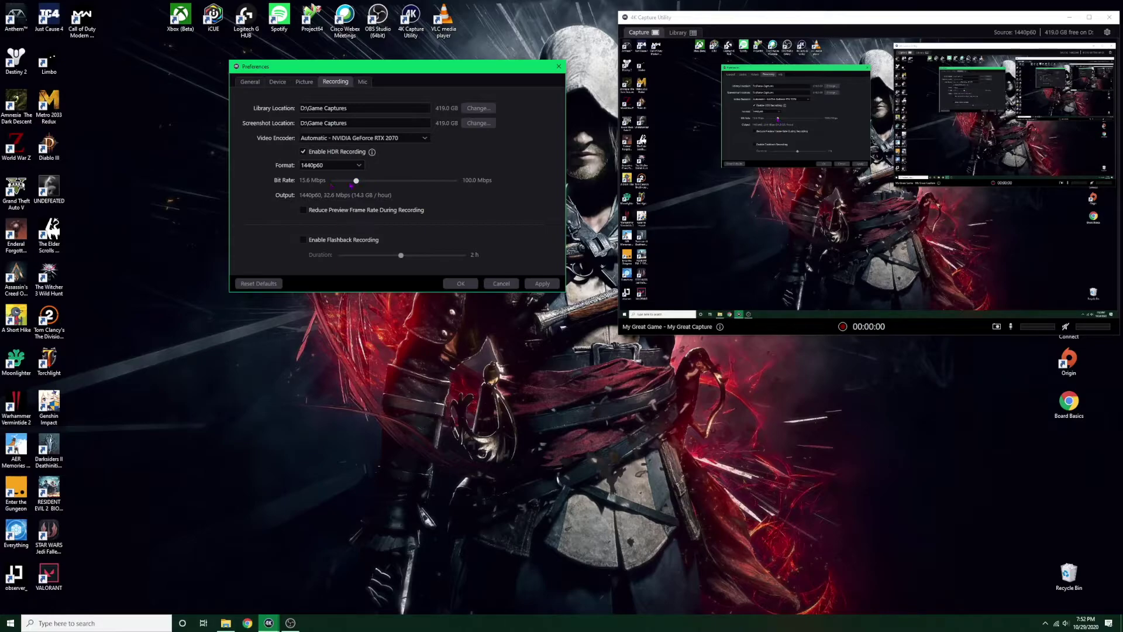
# - Lower the recording bit rate so the output is 27.3 Mbps
pyautogui.moveTo(359, 185); pyautogui.dragTo(350, 182)
pyautogui.moveTo(348, 182); pyautogui.dragTo(350, 183)
pyautogui.click(357, 83)
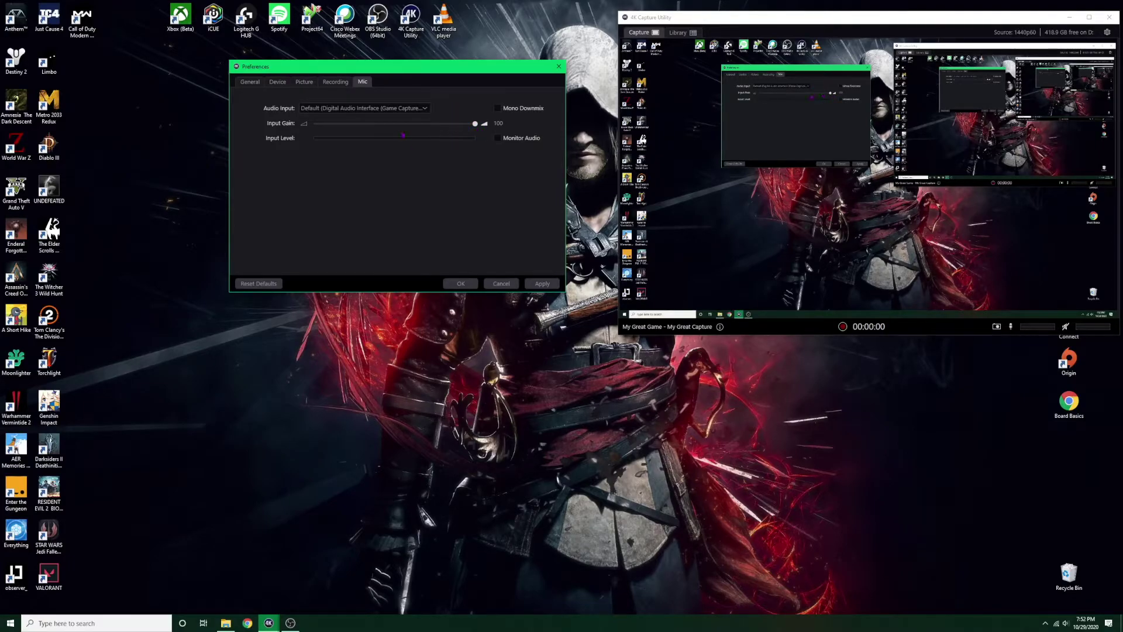
# - Raise the mic input gain to 100 and save the preferences with OK
pyautogui.moveTo(390, 124); pyautogui.dragTo(476, 124)
pyautogui.click(460, 284)
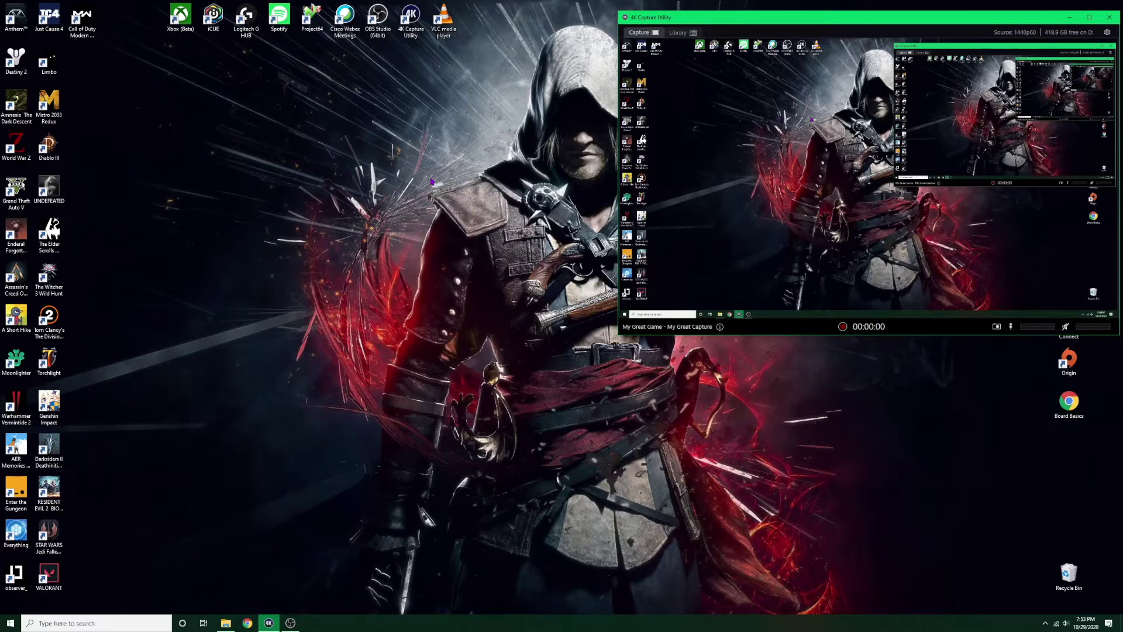
pyautogui.click(1108, 32)
# - Review the Device settings, close the preferences, and go to Windows Display settings
pyautogui.click(749, 73)
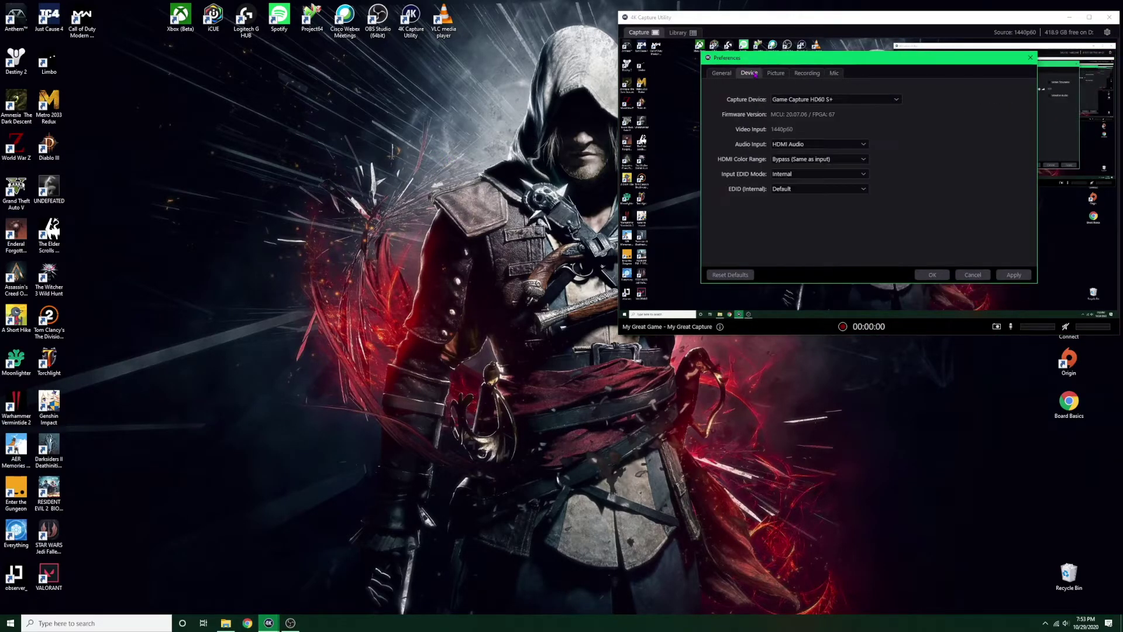
pyautogui.click(943, 275)
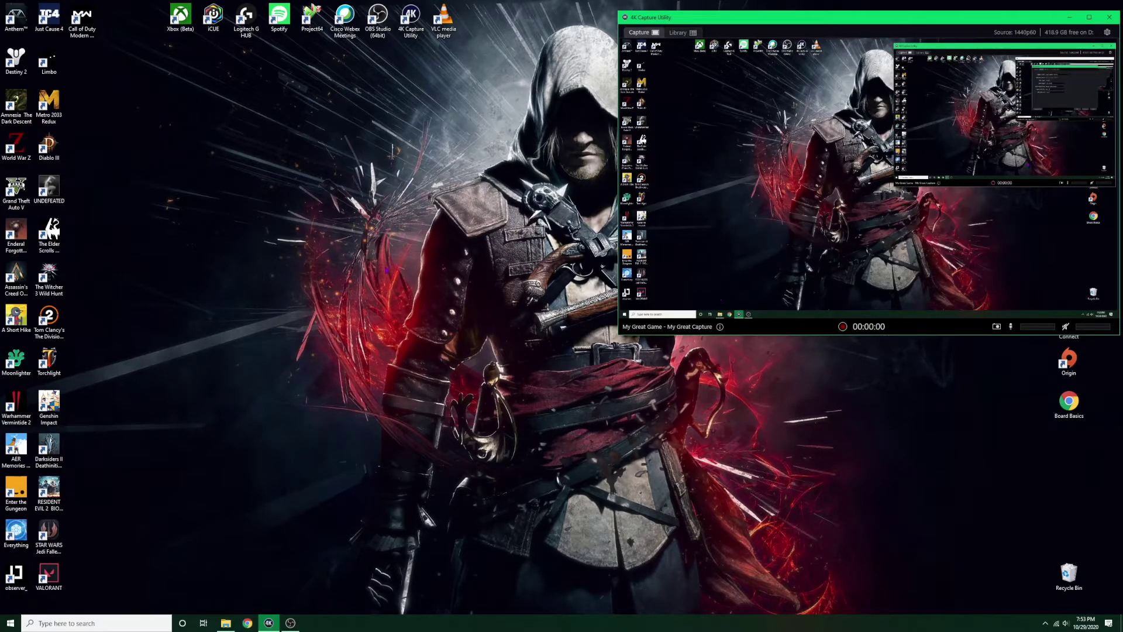
pyautogui.rightClick(249, 168)
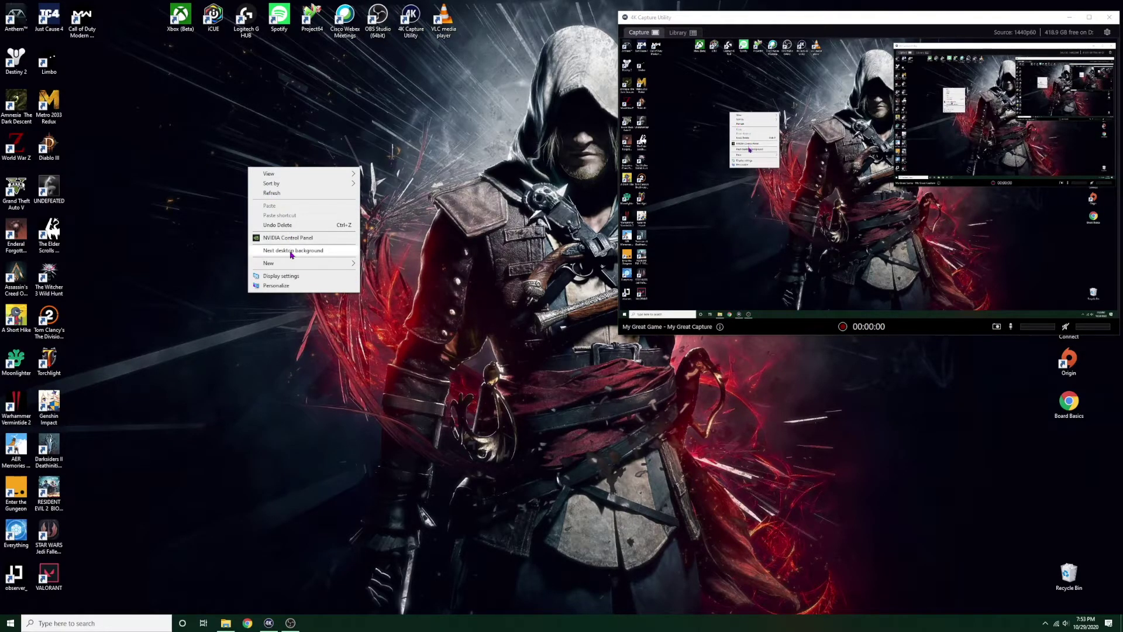
pyautogui.click(281, 276)
# - Set Multiple displays to Duplicate these displays and close the Settings window
pyautogui.scroll(-3, 316, 243)
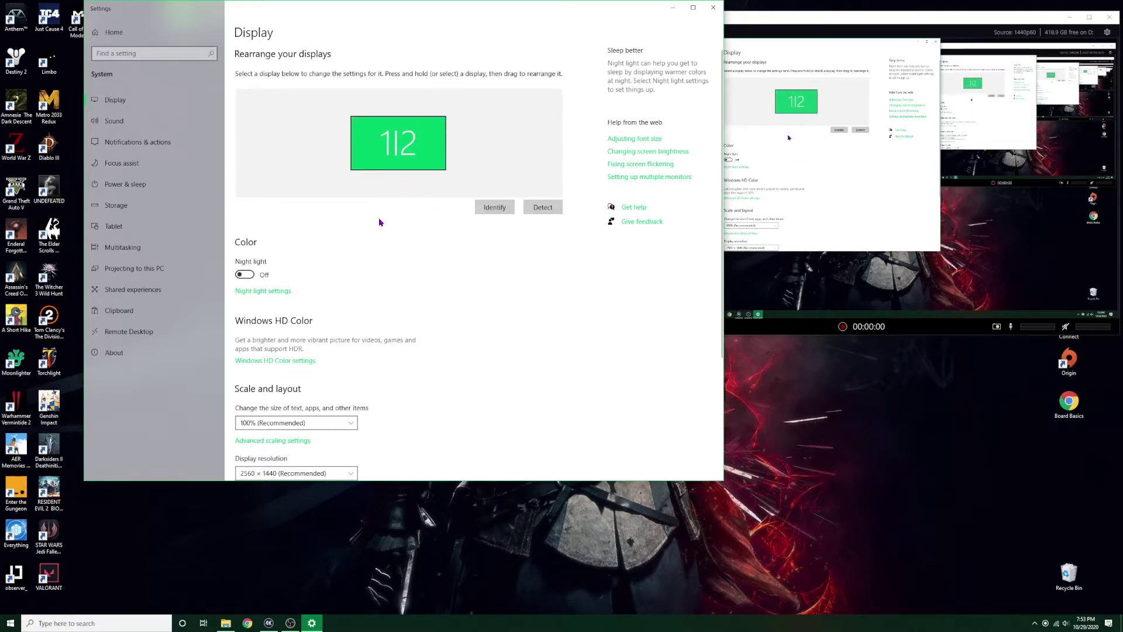
pyautogui.scroll(-5, 381, 221)
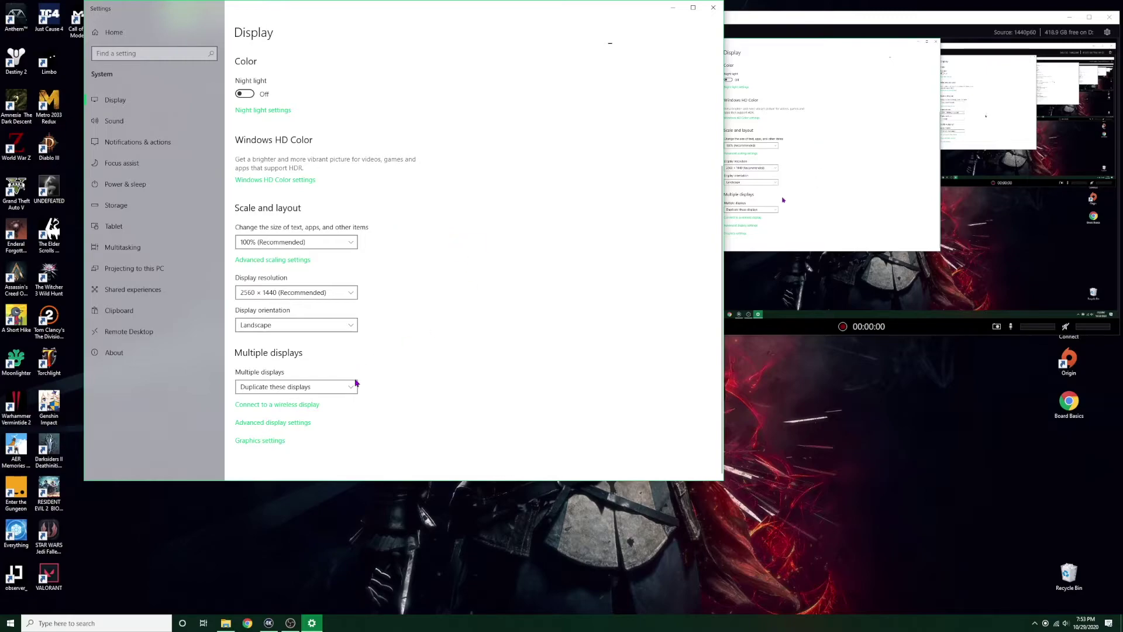
pyautogui.click(353, 388)
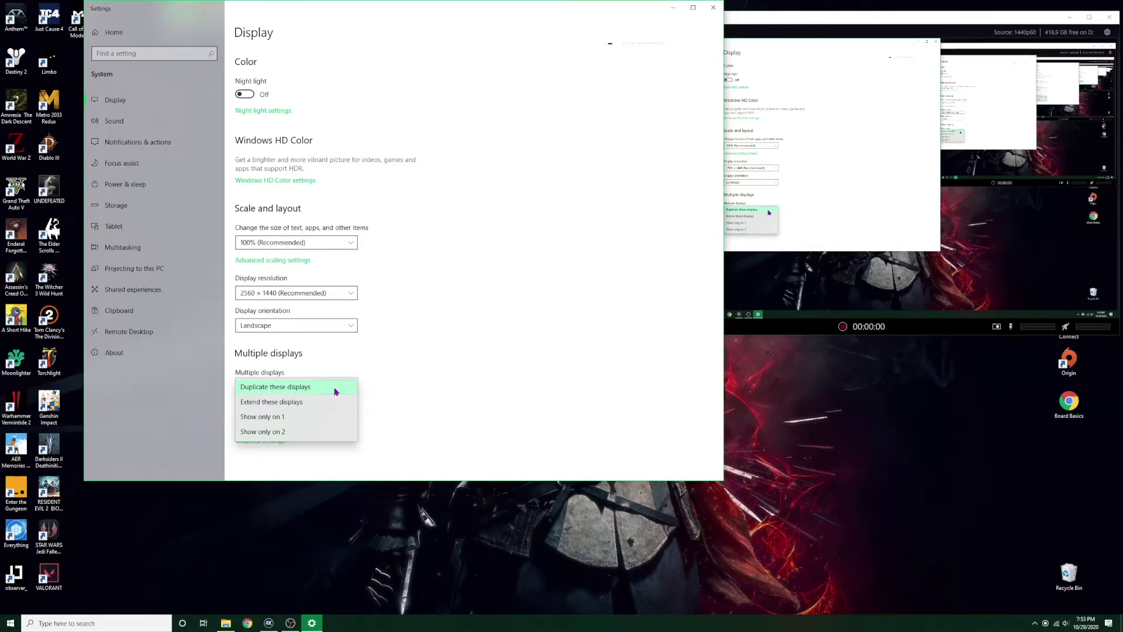
pyautogui.click(337, 391)
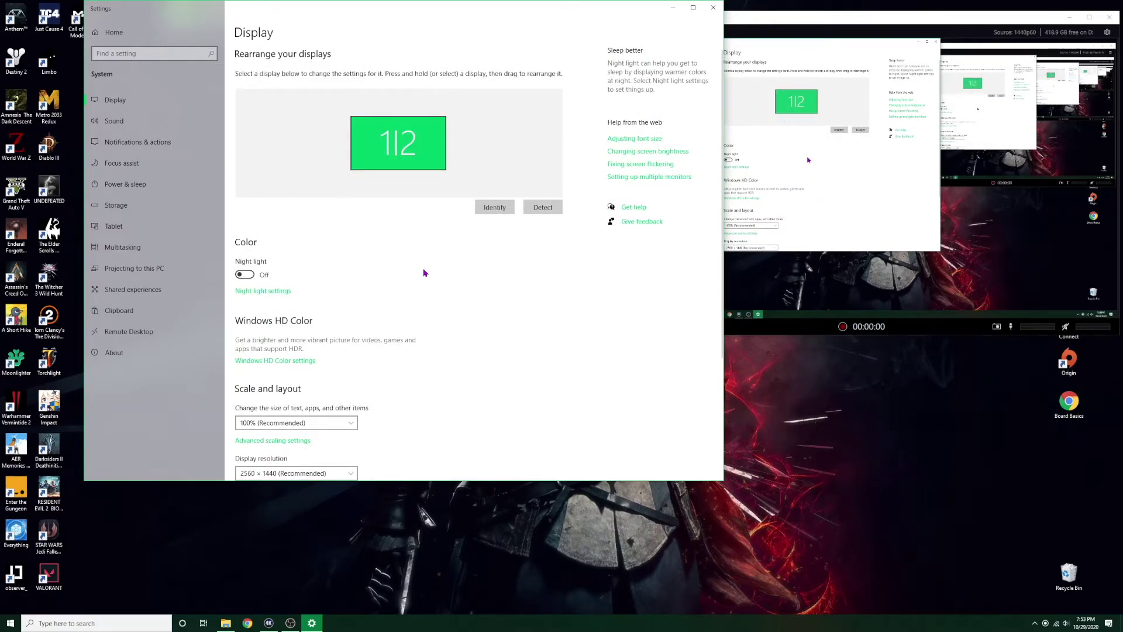
pyautogui.scroll(-3, 425, 272)
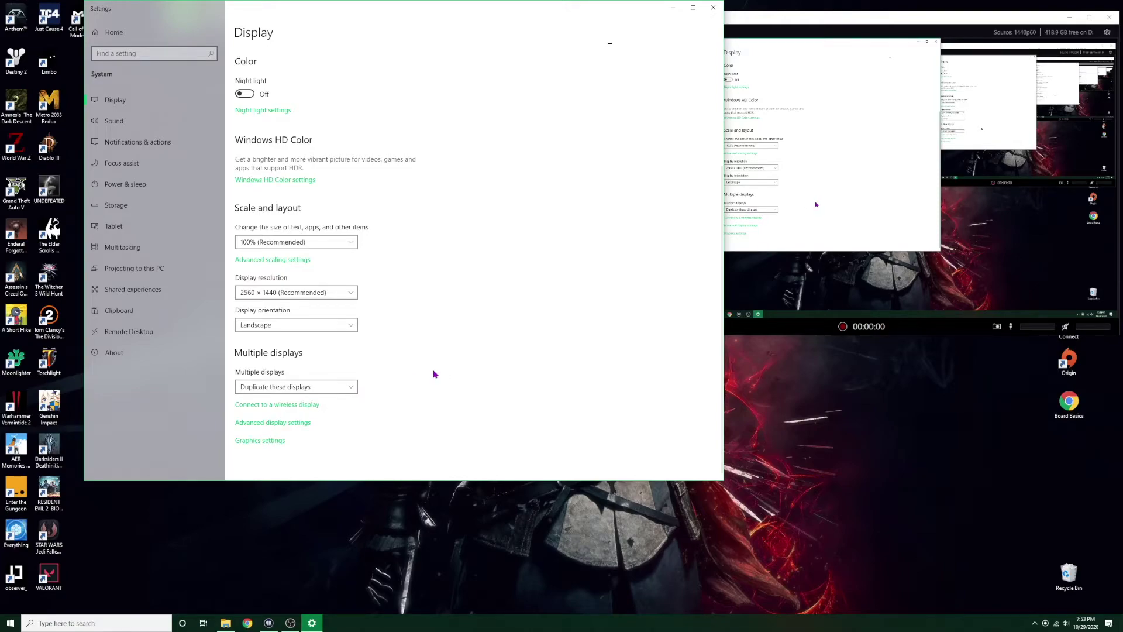
pyautogui.scroll(3, 434, 373)
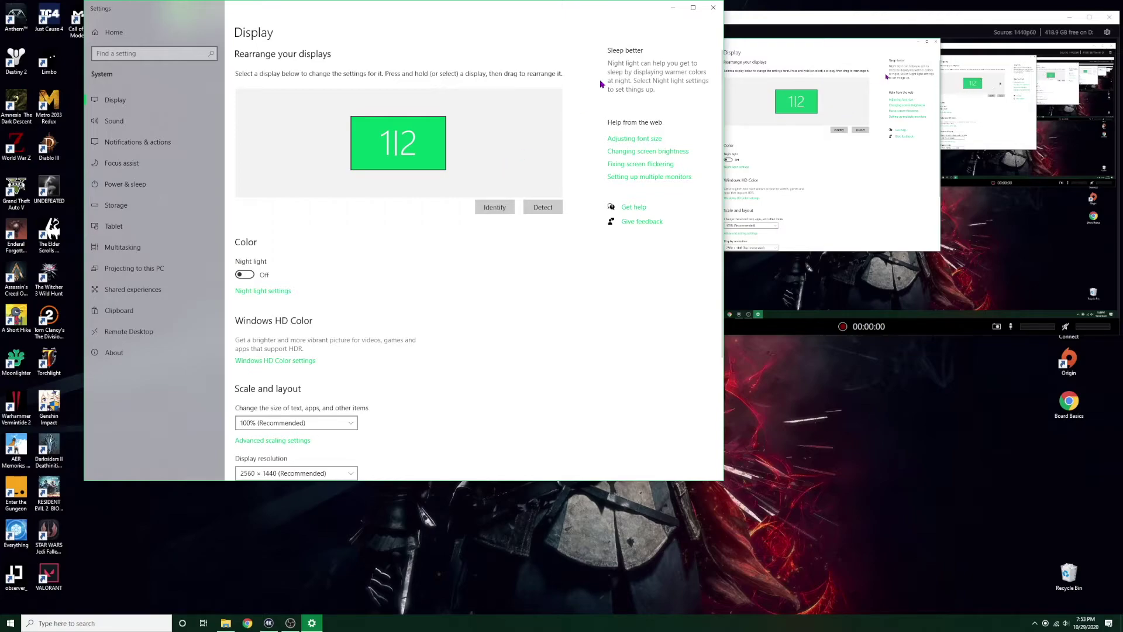
pyautogui.click(713, 8)
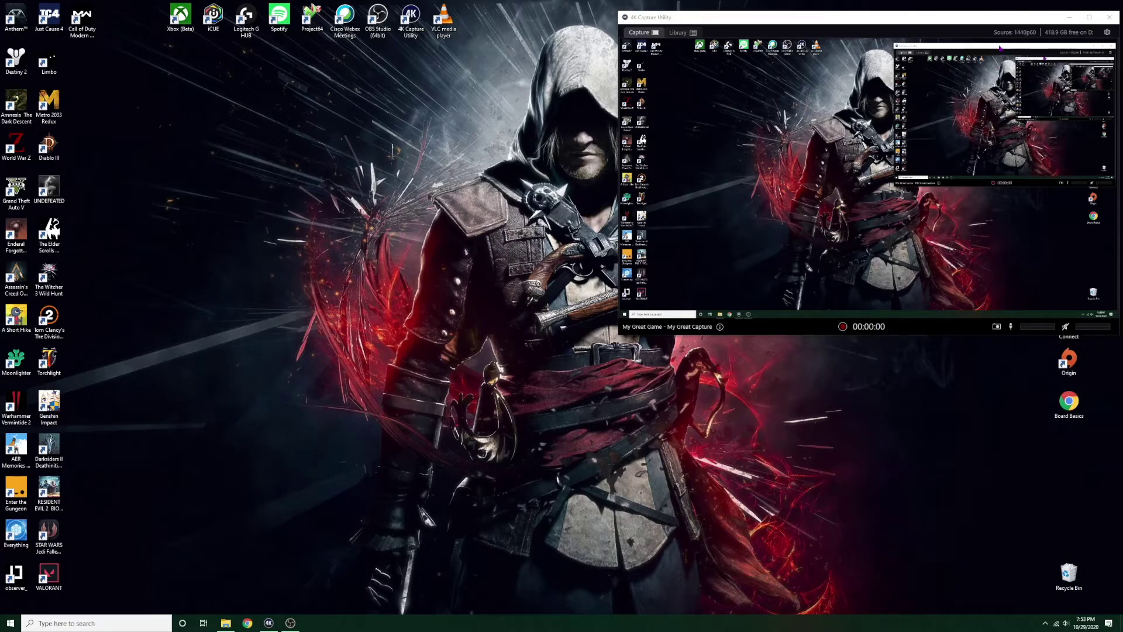
pyautogui.click(1107, 32)
pyautogui.click(811, 79)
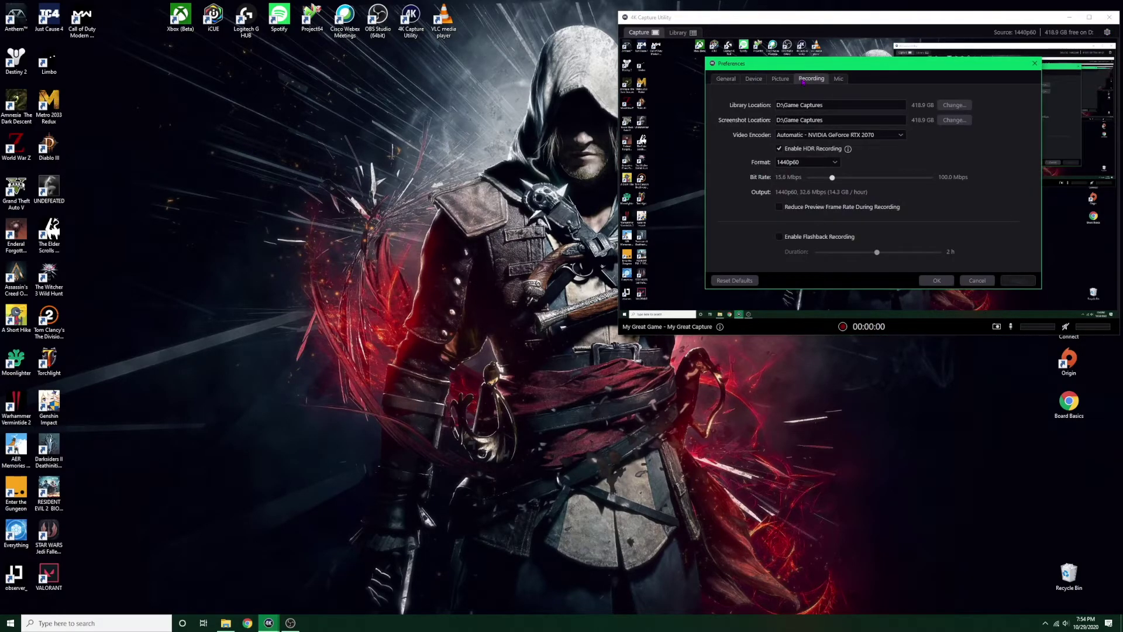
pyautogui.click(781, 79)
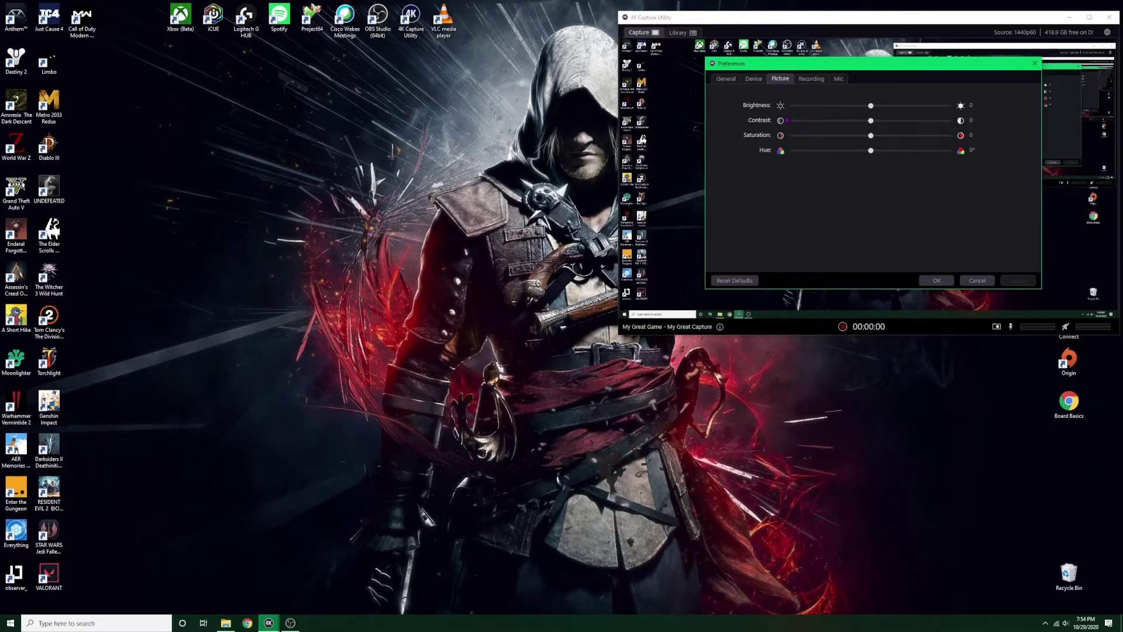
pyautogui.click(753, 79)
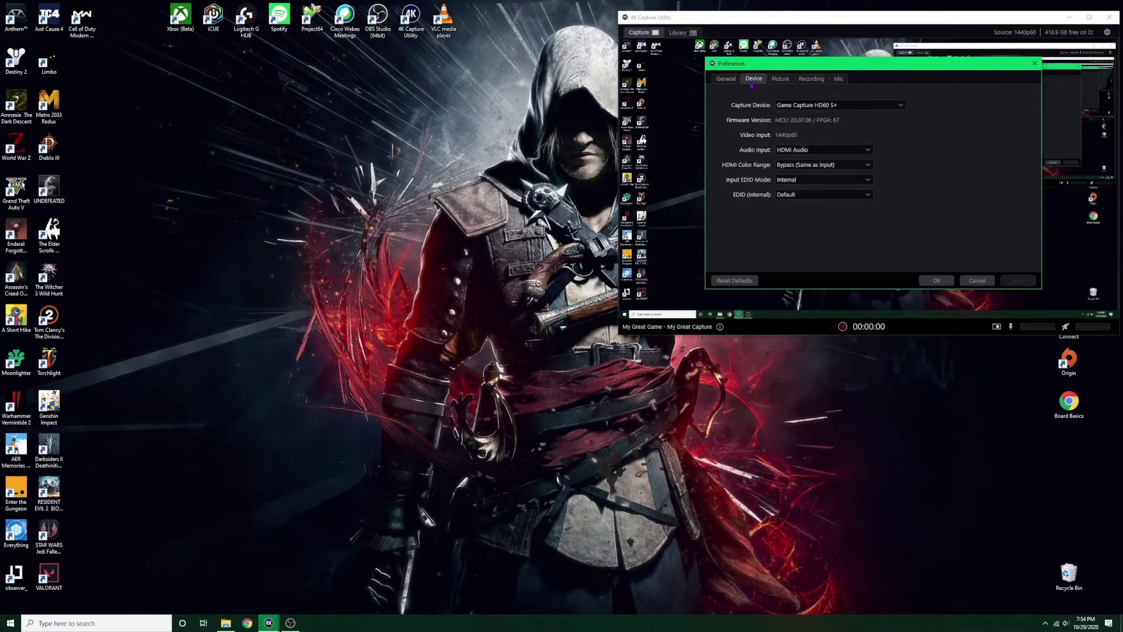
pyautogui.click(796, 165)
pyautogui.click(803, 176)
pyautogui.click(936, 281)
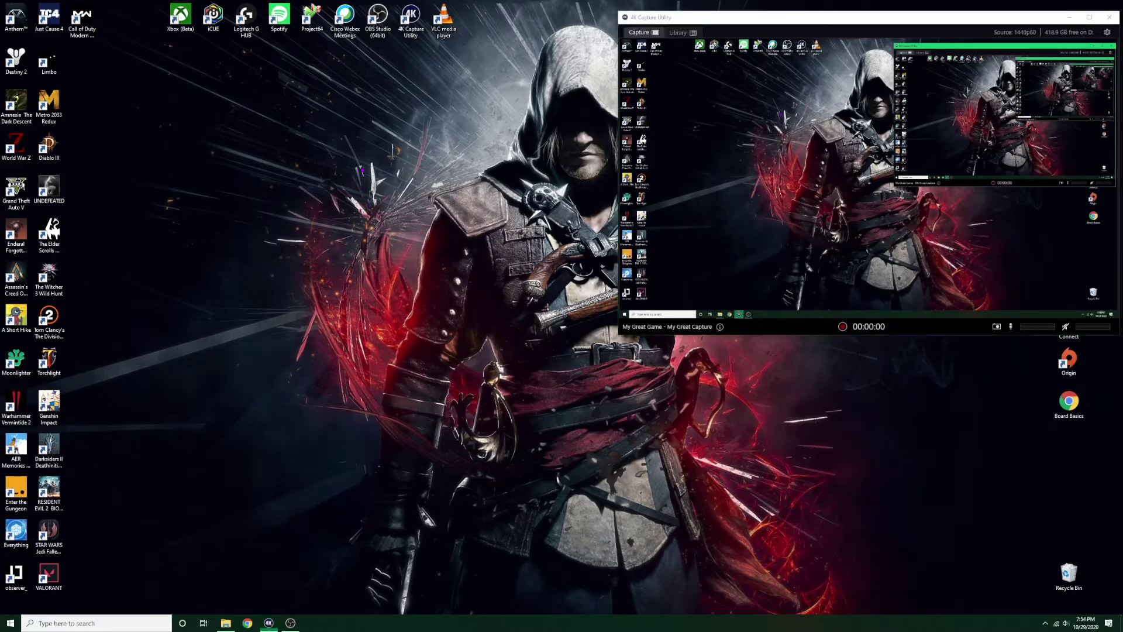
pyautogui.rightClick(362, 166)
# - Bring up NVIDIA Control Panel's Change resolution page for the HD60 S+ display
pyautogui.click(398, 236)
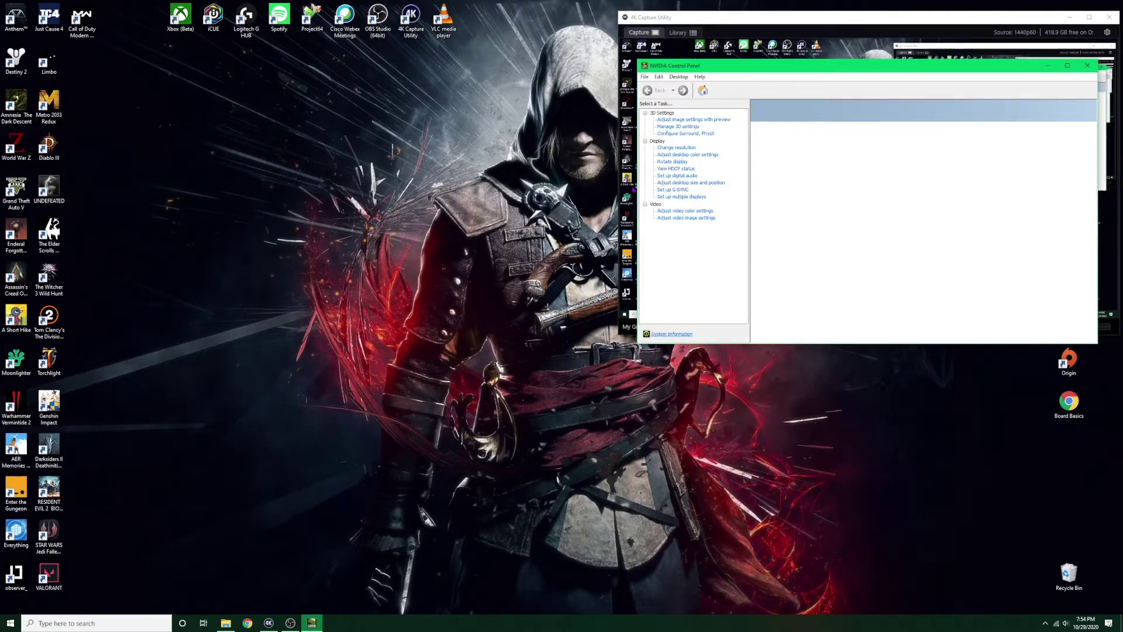
pyautogui.click(674, 148)
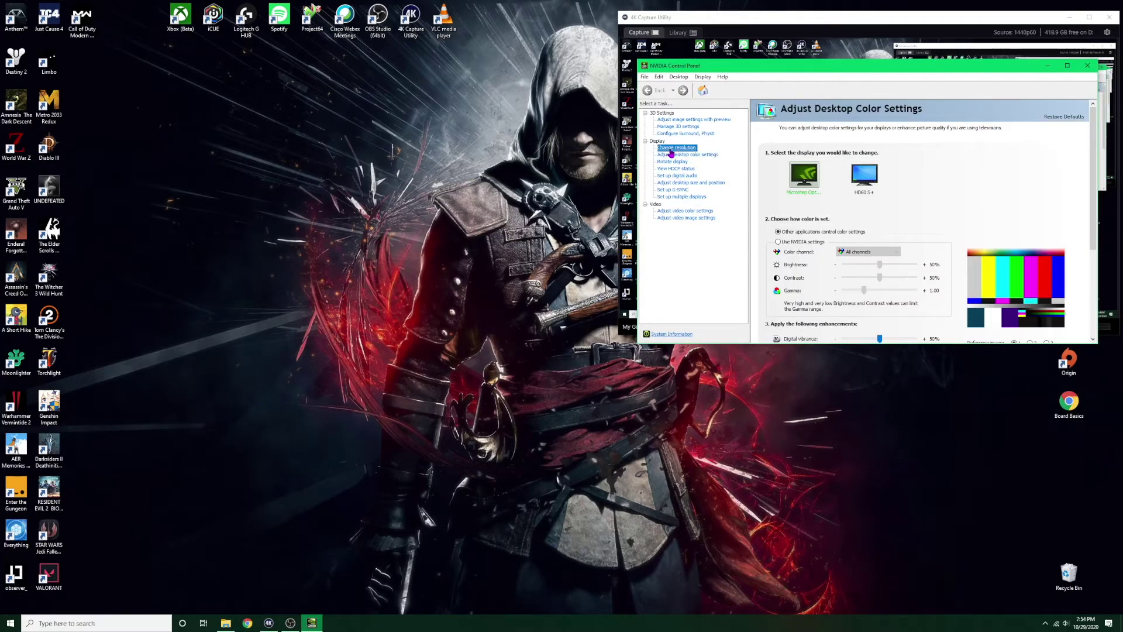
pyautogui.moveTo(782, 67); pyautogui.dragTo(269, 98)
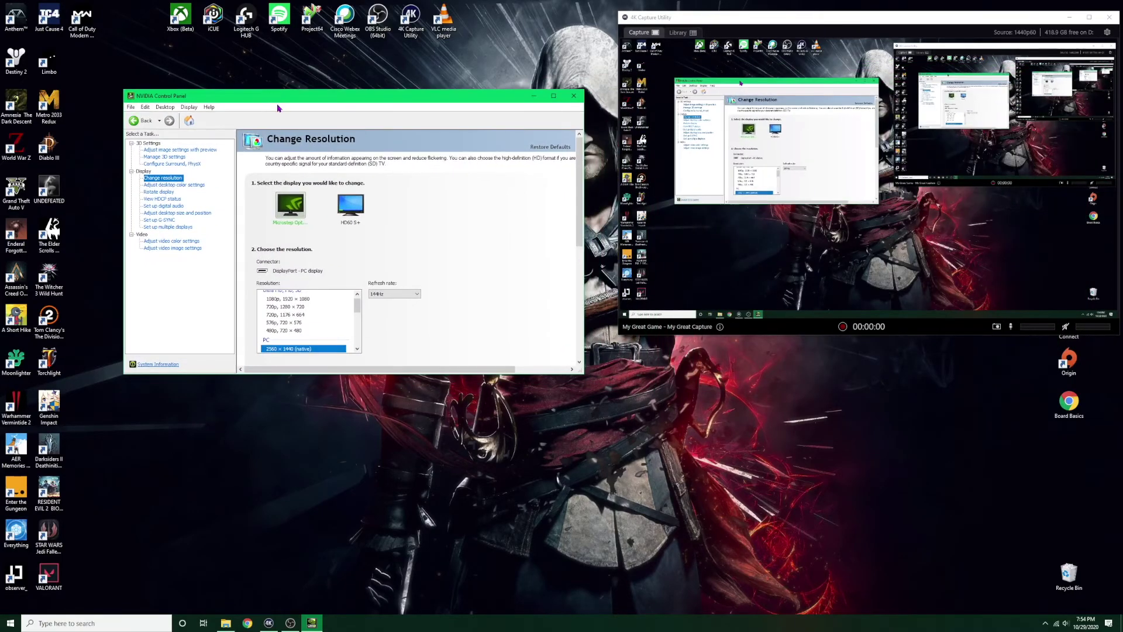
pyautogui.click(354, 203)
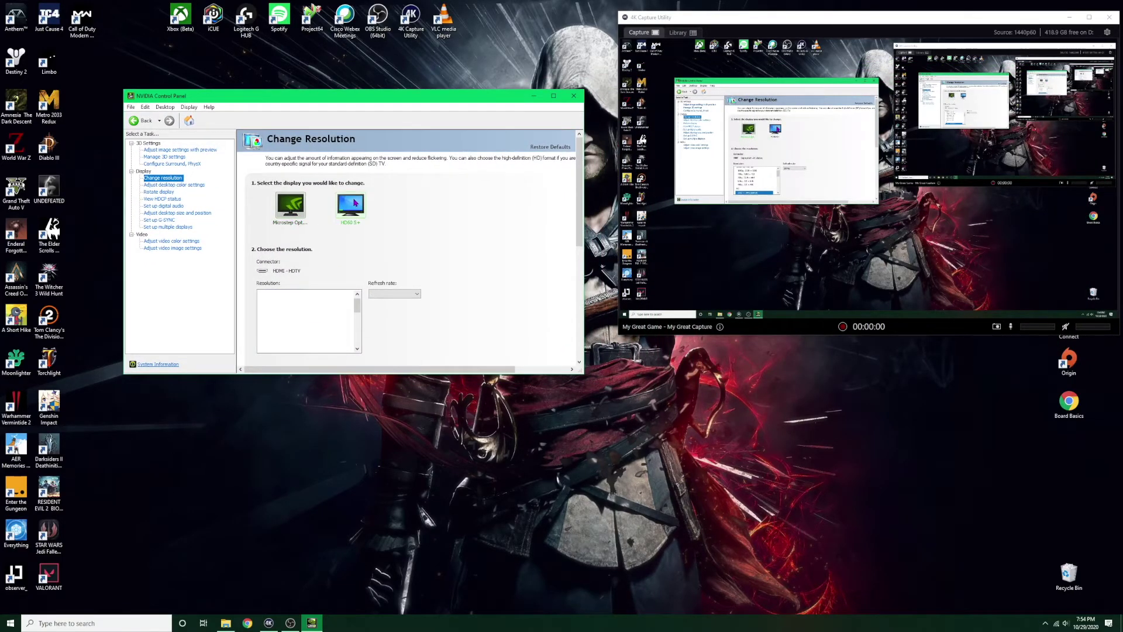
pyautogui.moveTo(358, 310); pyautogui.dragTo(359, 343)
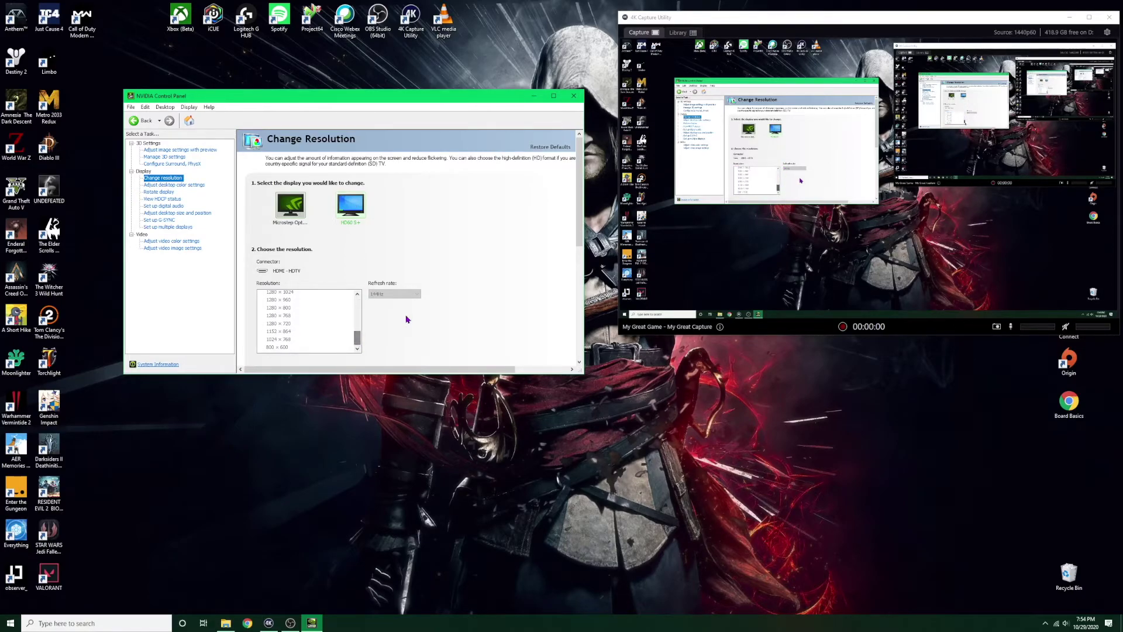
pyautogui.scroll(-1, 408, 319)
pyautogui.scroll(-3, 408, 319)
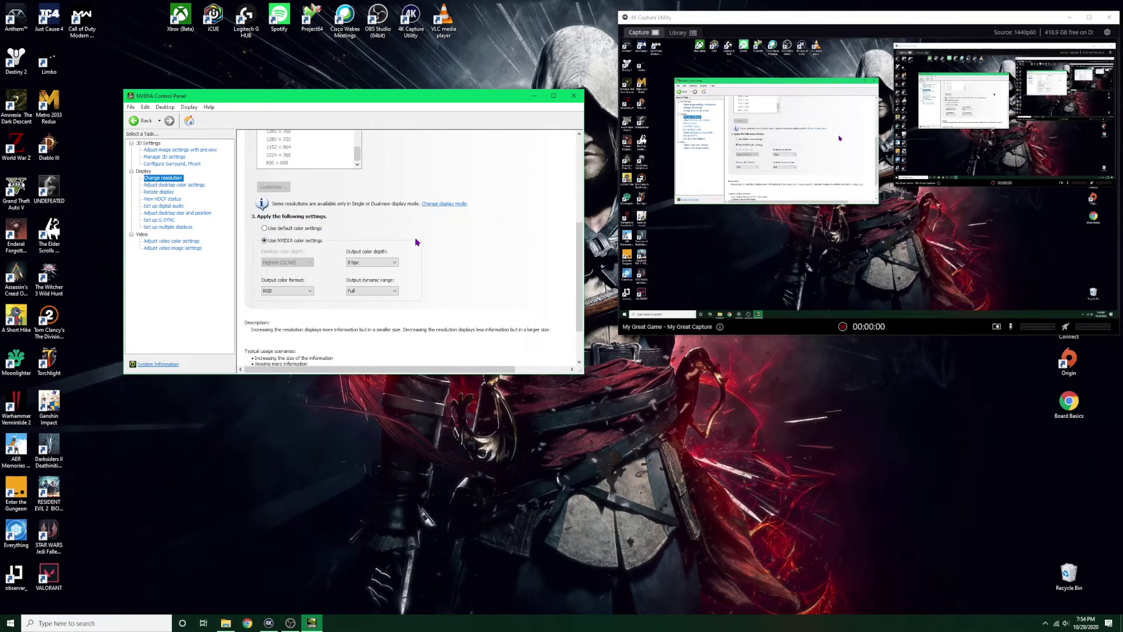
# - Apply NVIDIA color settings of 8 bpc, RGB and Full dynamic range, then close the panel
pyautogui.click(272, 245)
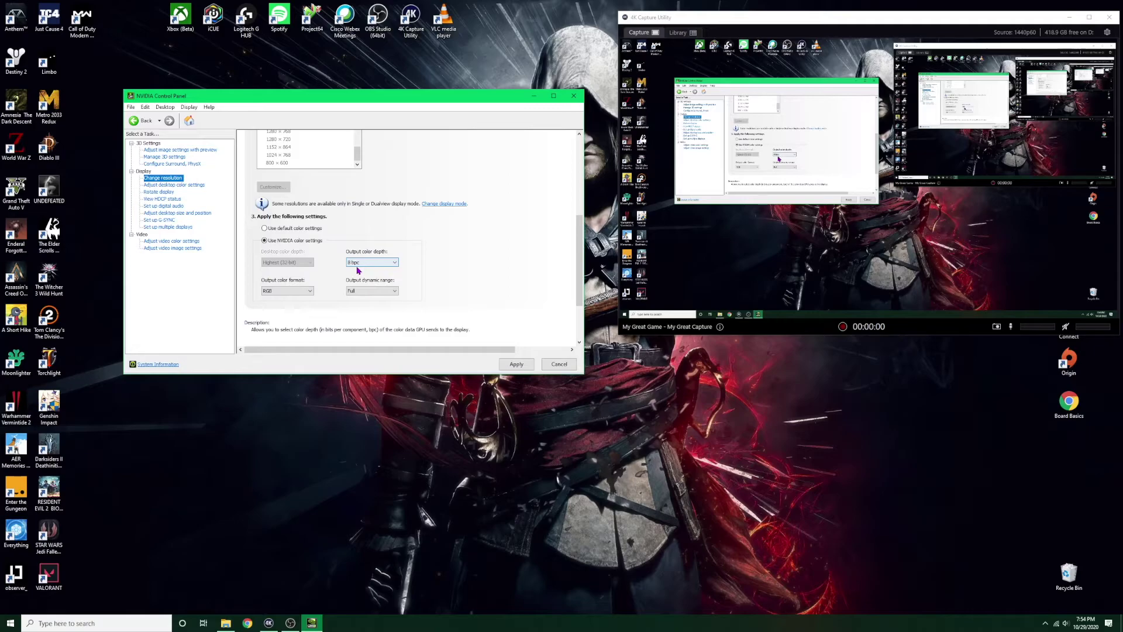
pyautogui.click(271, 294)
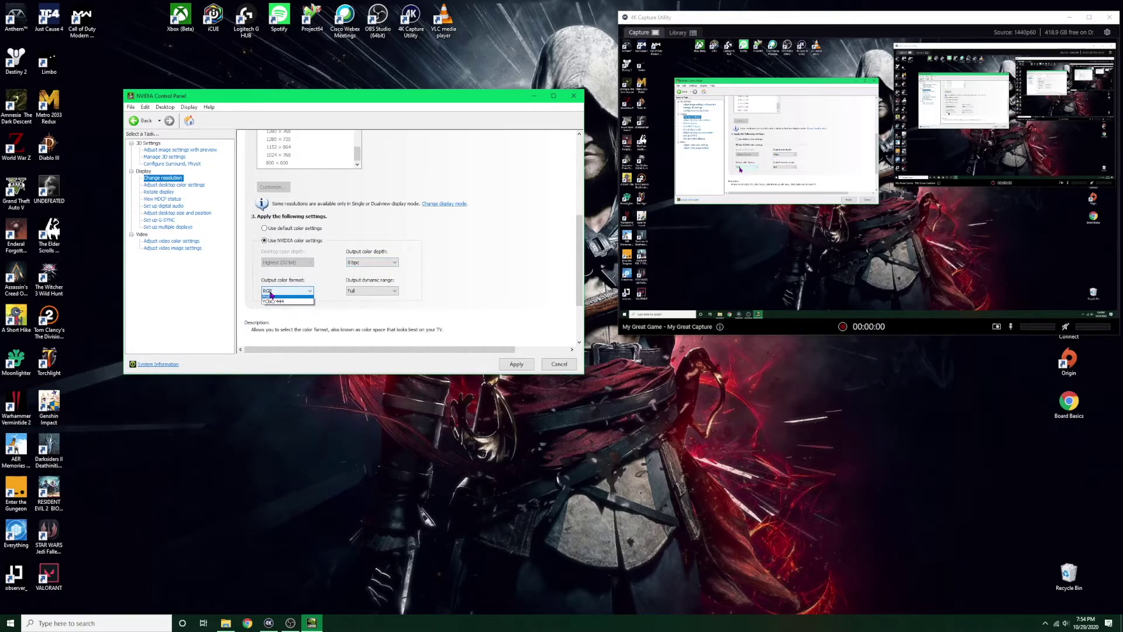
pyautogui.click(271, 296)
pyautogui.click(375, 296)
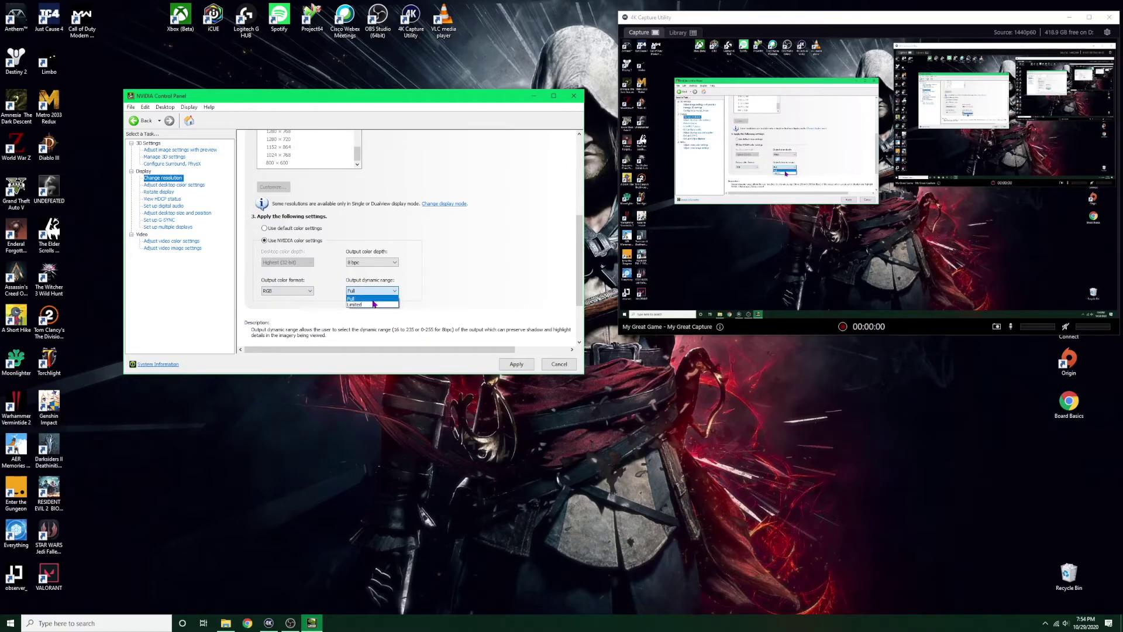
pyautogui.click(373, 300)
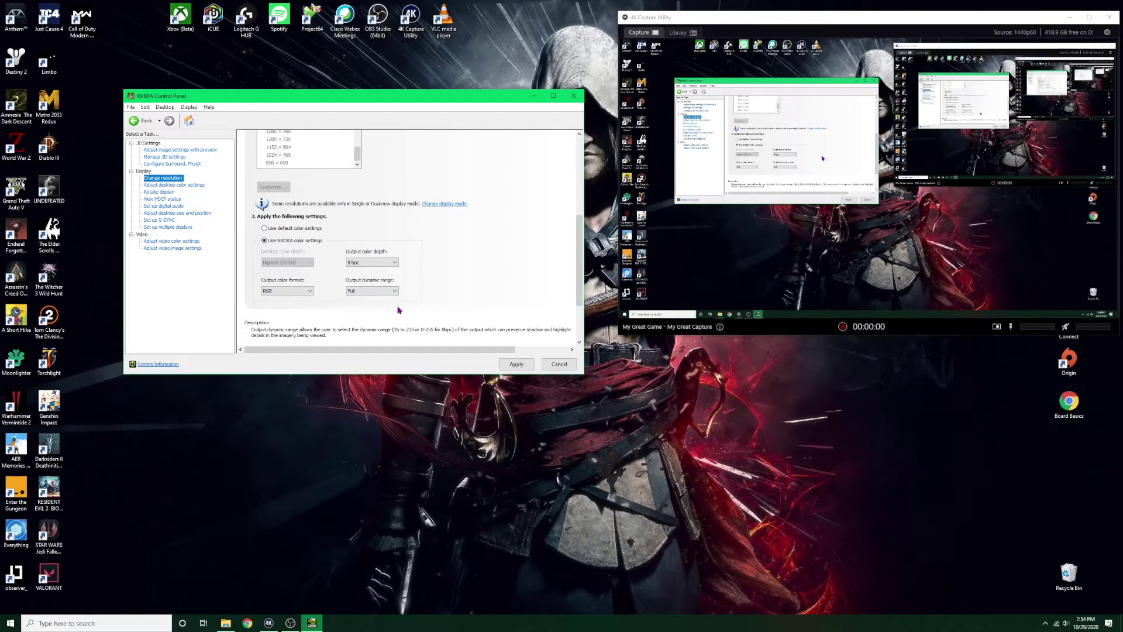
pyautogui.click(515, 364)
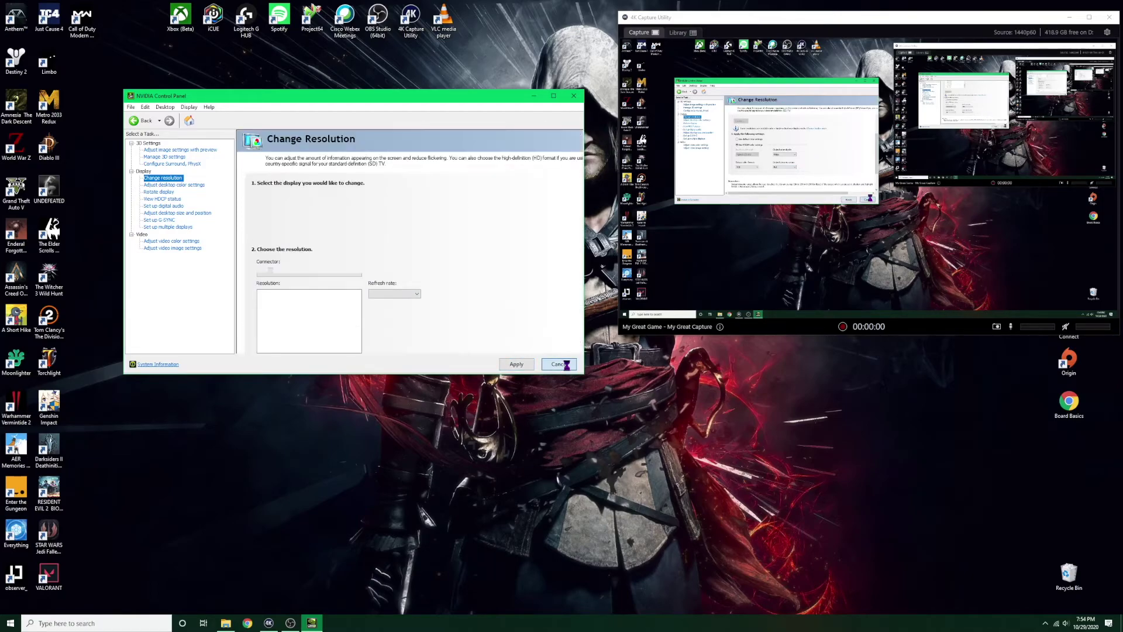
pyautogui.click(574, 95)
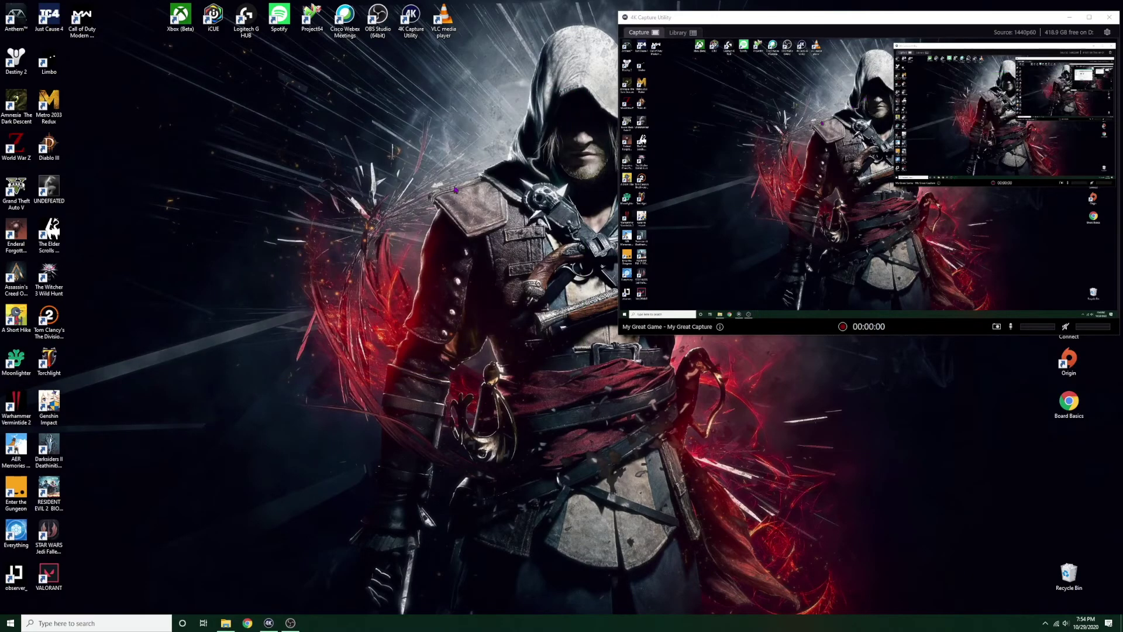